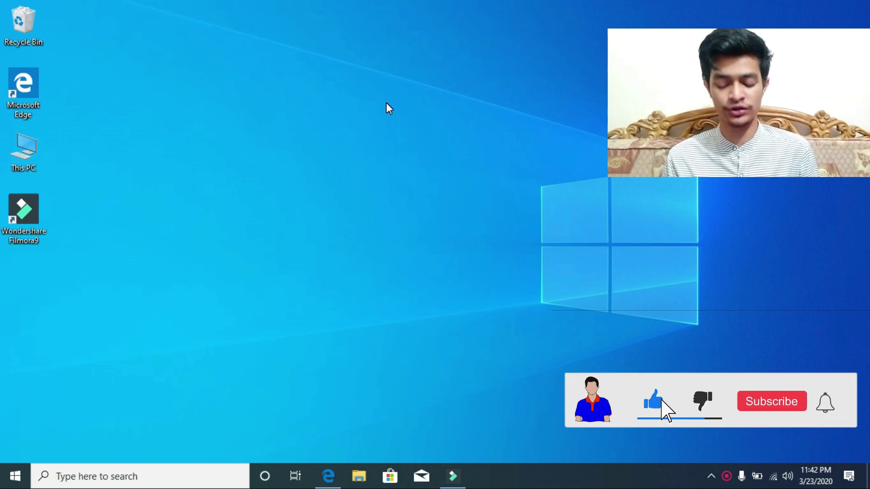
# Step: Open the EaseUS Partition Master web page in Edge and choose Free Download
pyautogui.click(337, 474)
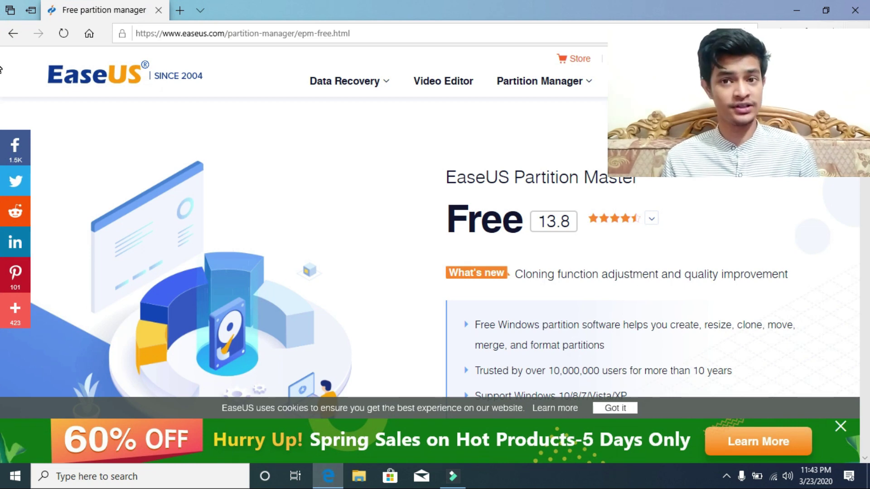
pyautogui.scroll(-4, 1, 69)
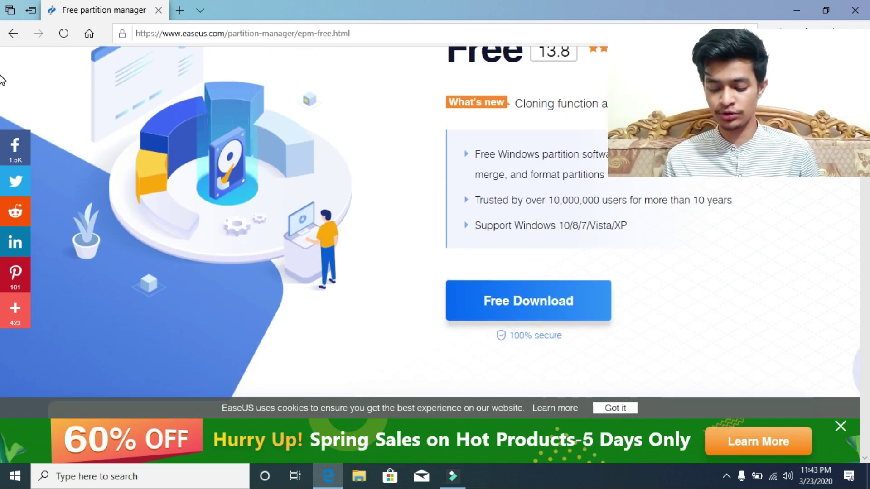
pyautogui.click(501, 295)
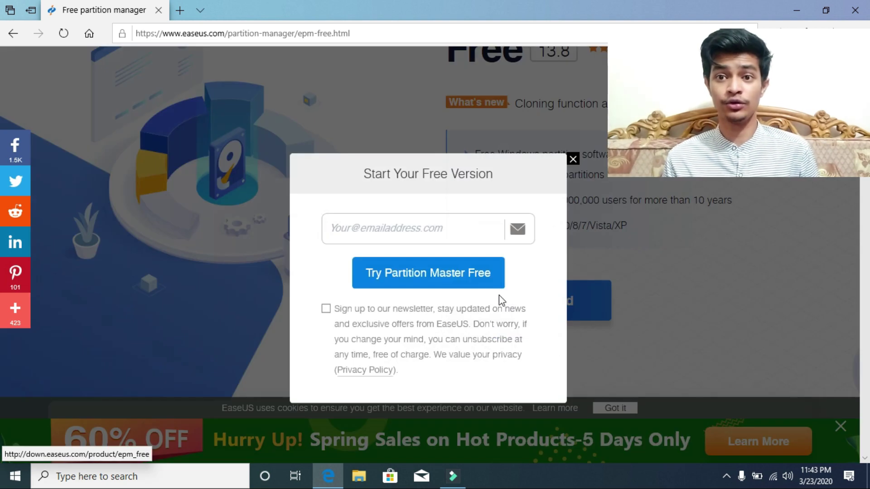
# Step: Enter an email address in the popup and submit it to try Partition Master free
pyautogui.click(436, 232)
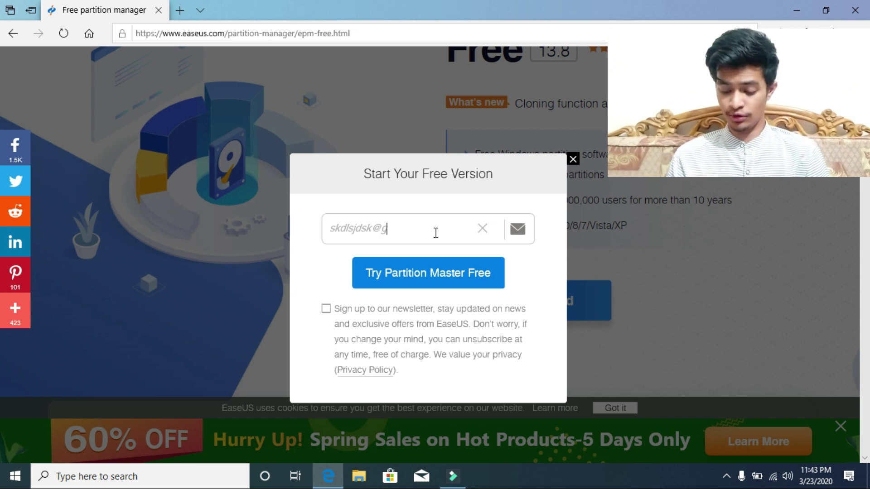
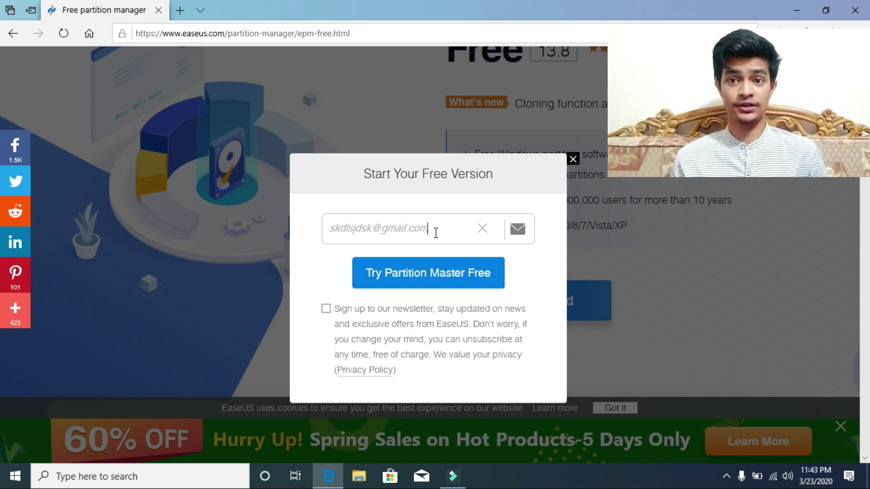
pyautogui.click(438, 273)
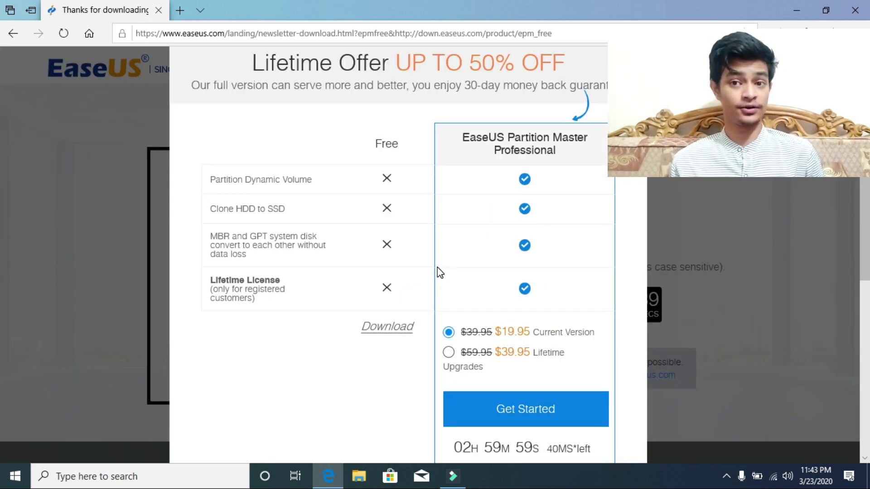
# Step: Download and save epm_free_installer.exe, check it in the Downloads list, then leave Edge
pyautogui.click(385, 327)
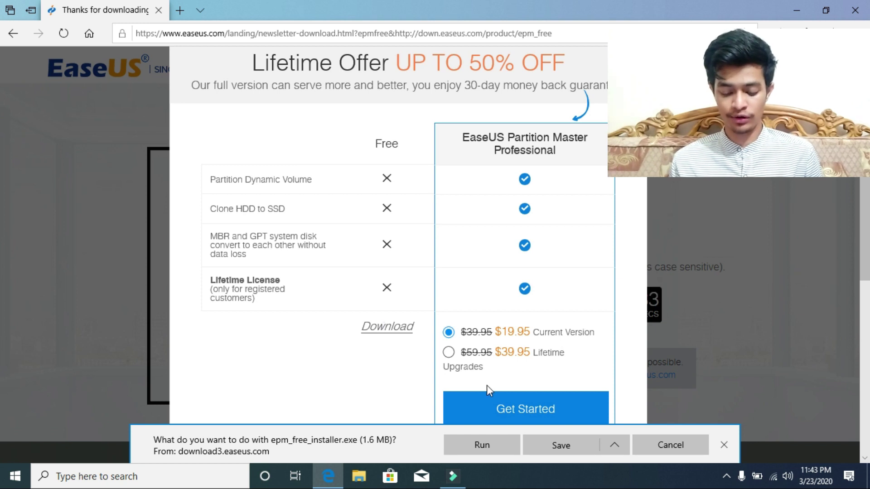
pyautogui.click(550, 446)
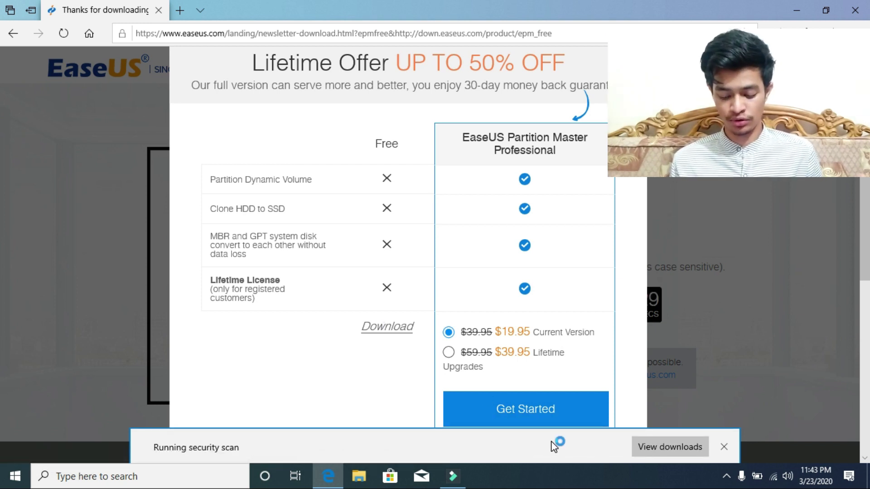
pyautogui.click(645, 444)
pyautogui.press('Escape')
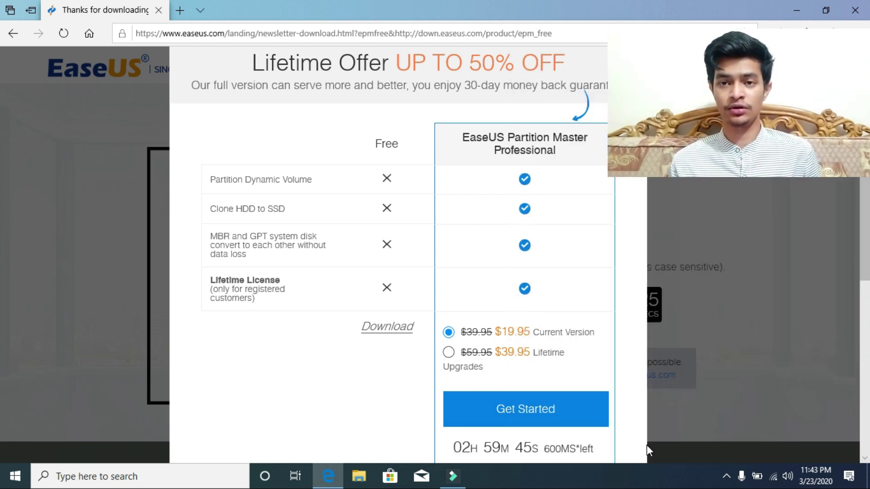
pyautogui.click(856, 33)
# Step: From This PC's Downloads folder, run the epm_free_installer file
pyautogui.click(789, 5)
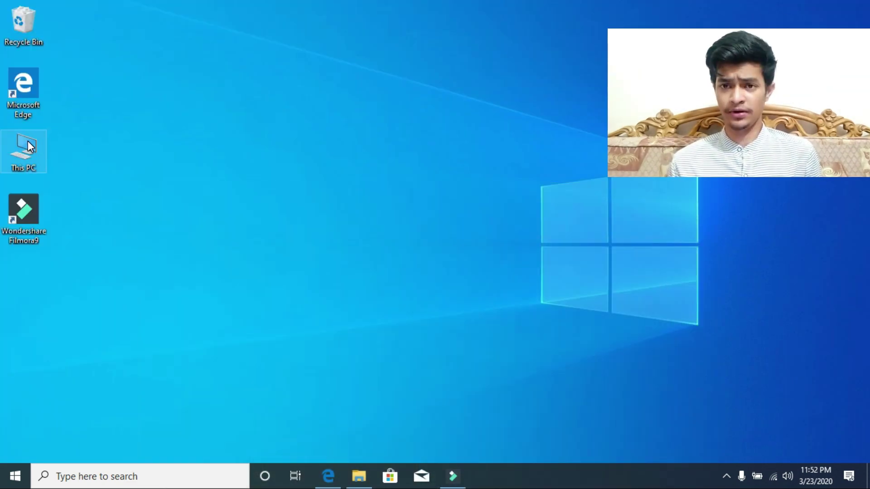
pyautogui.doubleClick(28, 146)
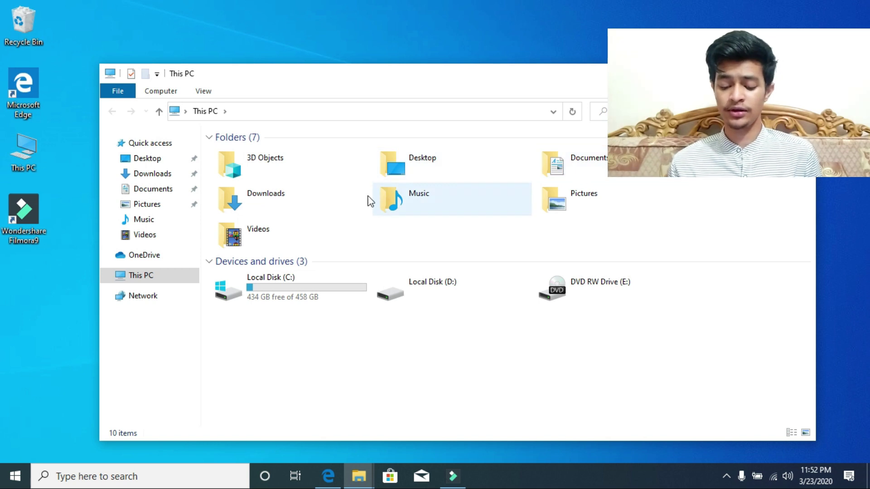
pyautogui.doubleClick(332, 205)
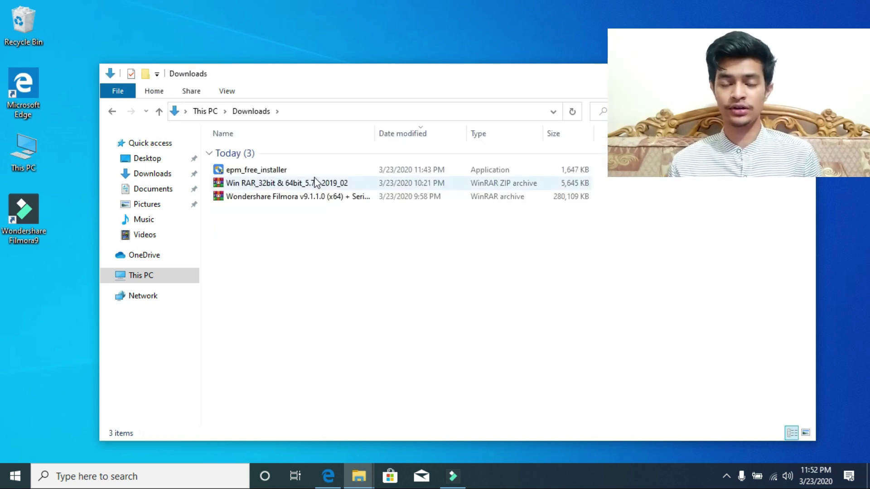
pyautogui.click(311, 172)
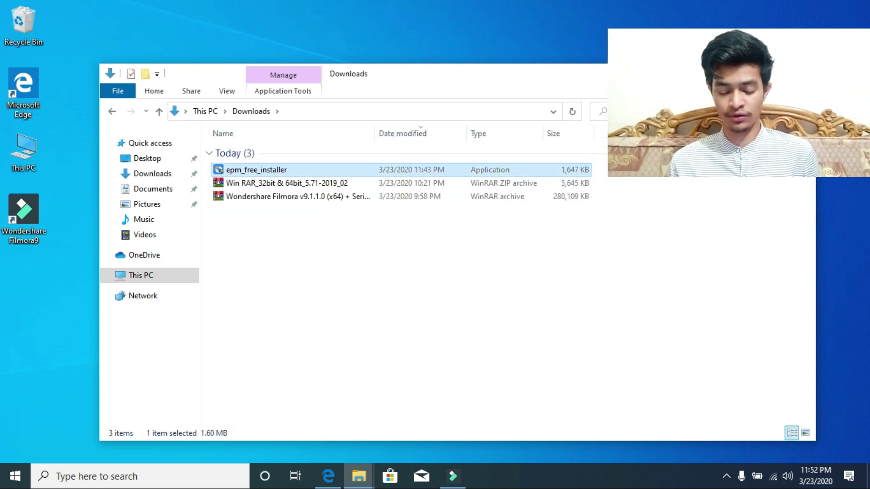
pyautogui.press('Return')
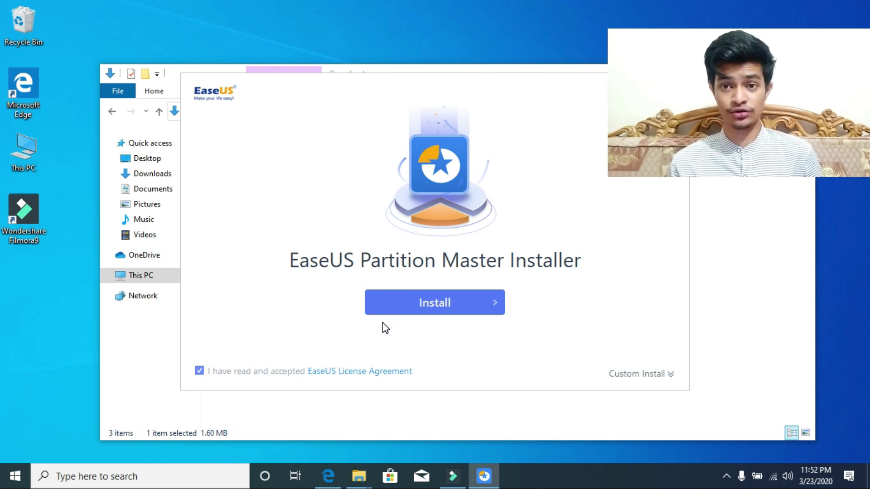
# Step: Install the Free edition of Partition Master and launch it with Start Now
pyautogui.click(416, 303)
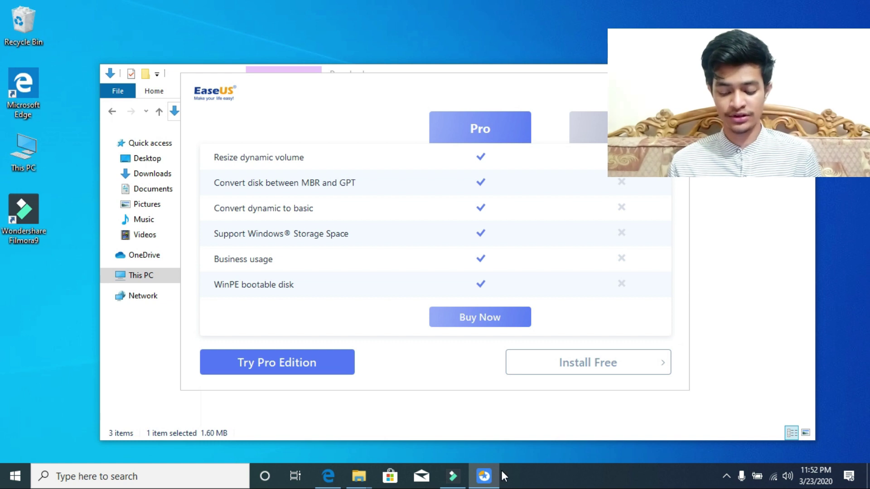
pyautogui.click(564, 370)
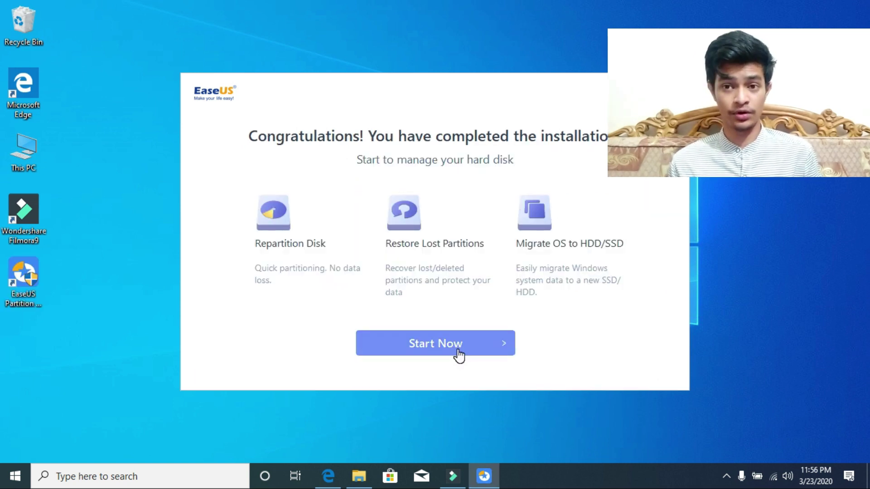
pyautogui.click(458, 355)
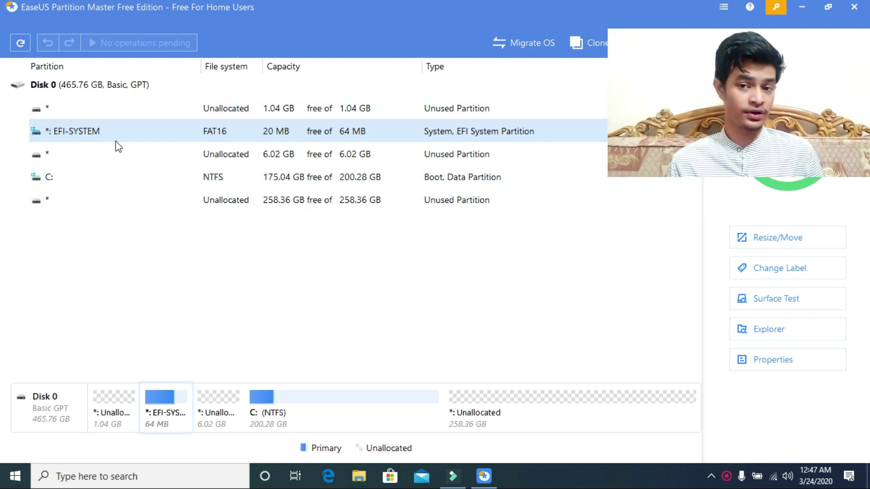
# Step: Create a 100.00 GB NTFS partition labelled Tech Mash in the 258.36 GB unallocated space
pyautogui.click(164, 208)
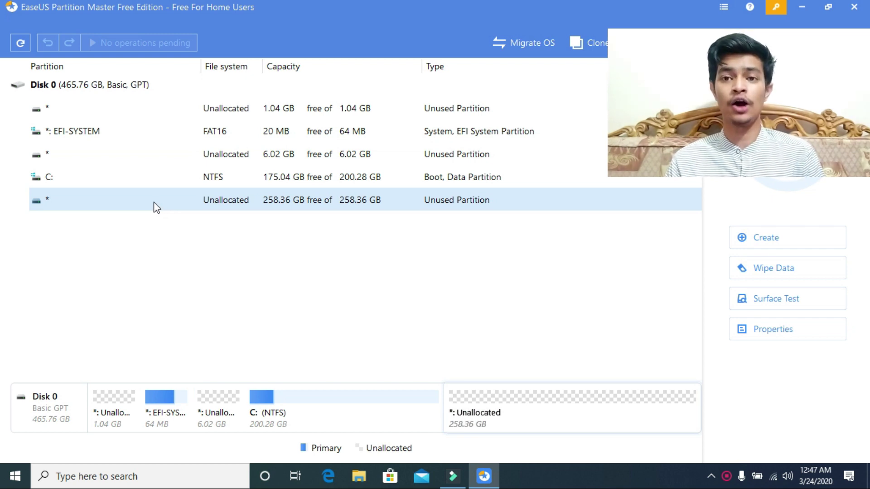
pyautogui.rightClick(156, 208)
pyautogui.click(164, 221)
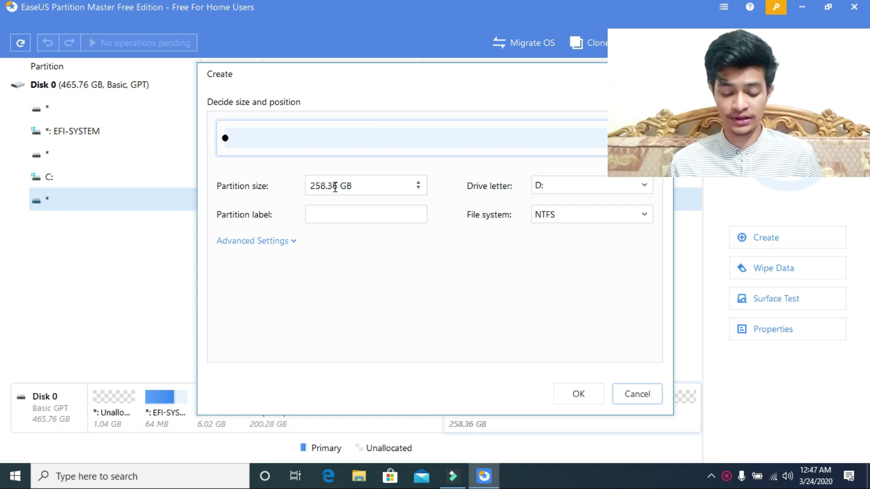
pyautogui.moveTo(328, 186); pyautogui.dragTo(301, 185)
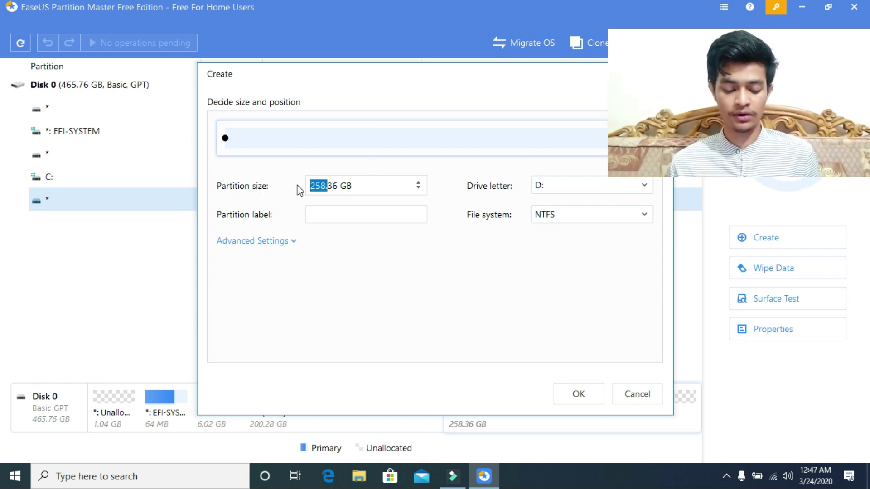
pyautogui.write('100.')
pyautogui.press('BackSpace')
pyautogui.press('BackSpace')
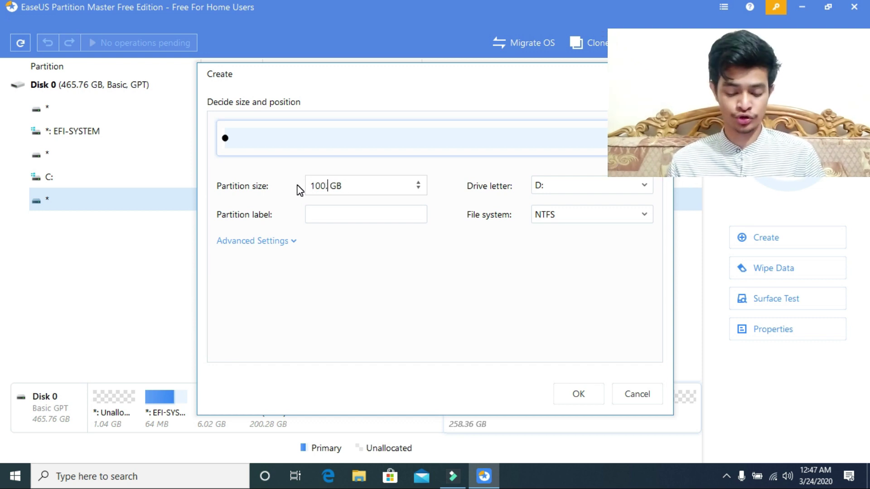
pyautogui.write('00.')
pyautogui.press('Return')
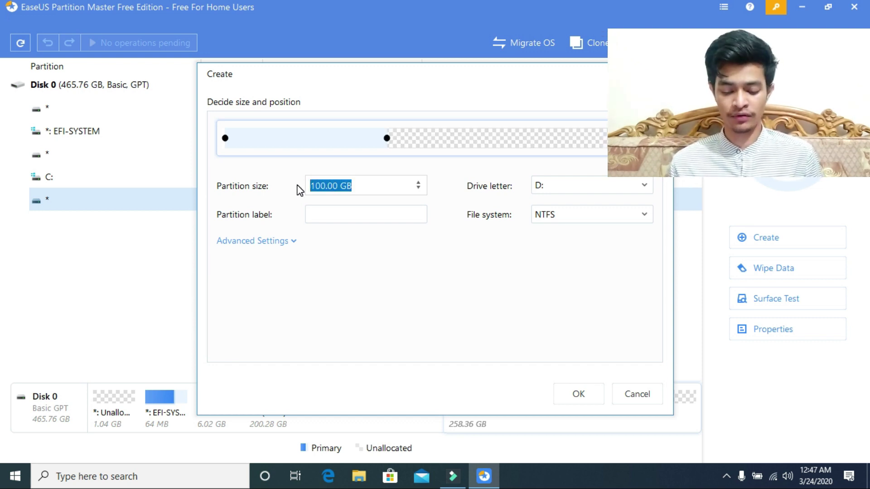
pyautogui.click(380, 221)
pyautogui.write('Tech Mash')
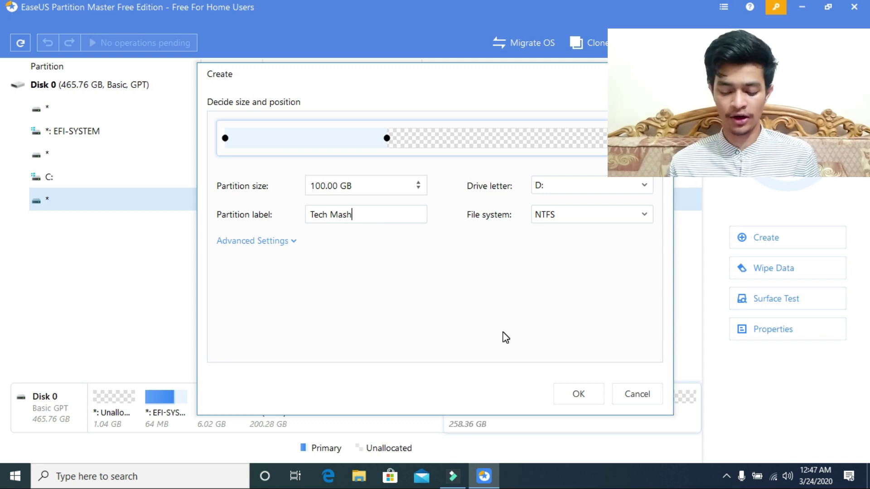
# Step: Confirm D: Tech Mash, then create partition F: labelled Personal in the remaining 158.36 GB
pyautogui.click(575, 393)
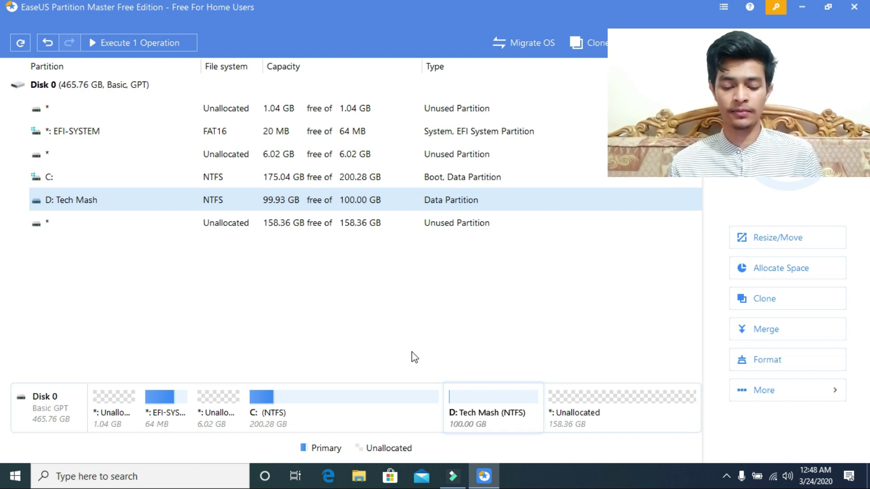
pyautogui.click(361, 223)
pyautogui.rightClick(360, 223)
pyautogui.click(371, 229)
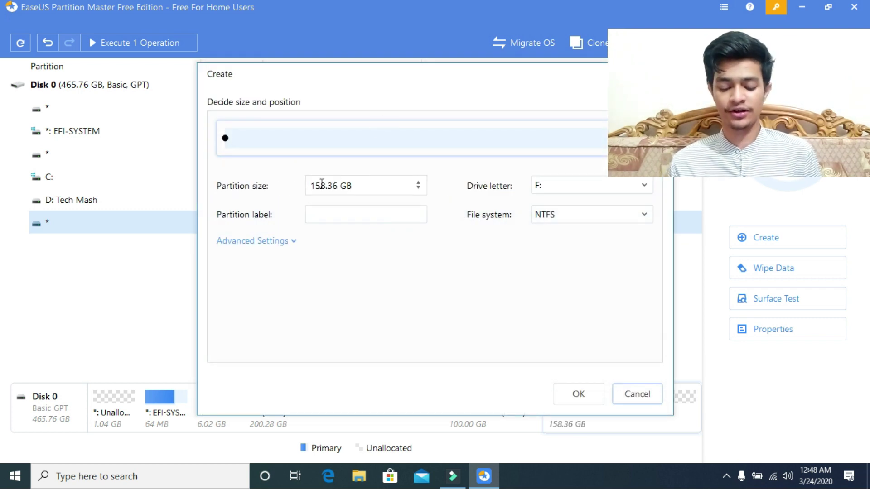
pyautogui.click(337, 217)
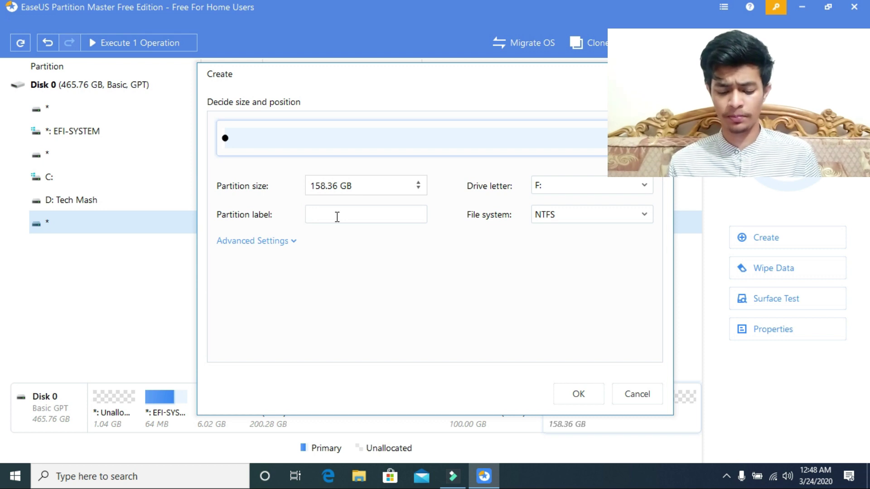
pyautogui.write('Pew')
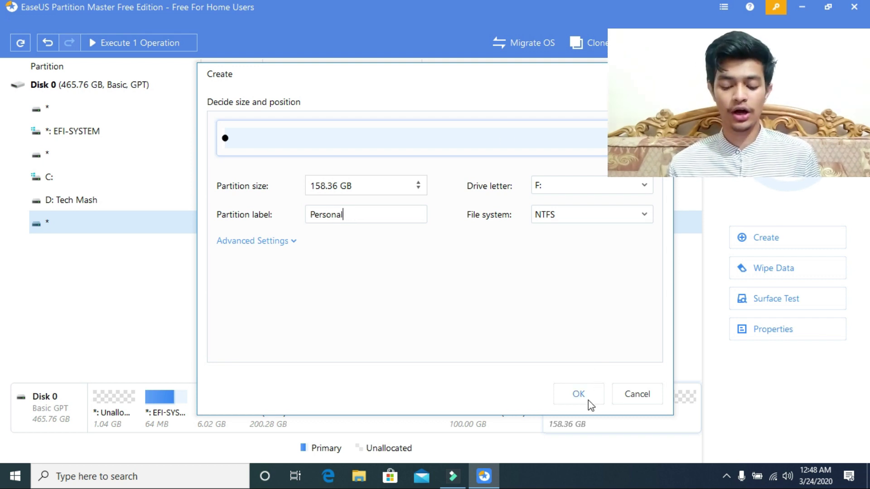
pyautogui.click(578, 393)
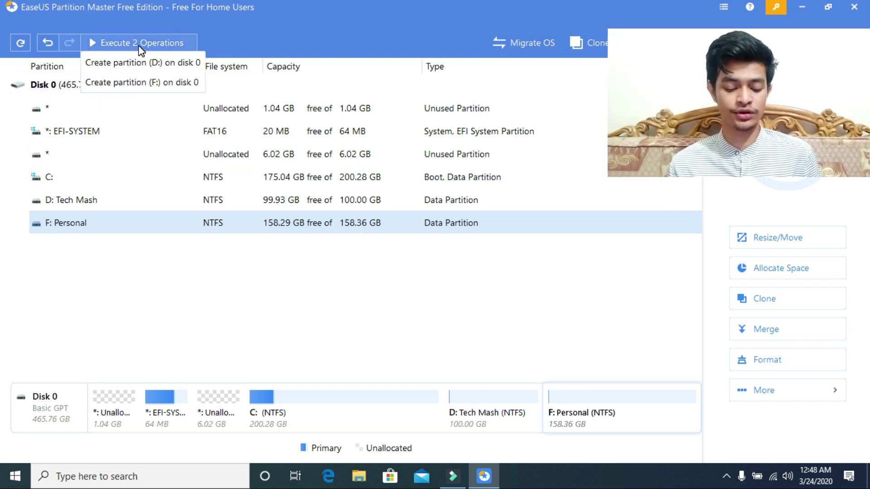
# Step: Execute the two pending partition operations and close the progress dialog once both succeed
pyautogui.click(139, 46)
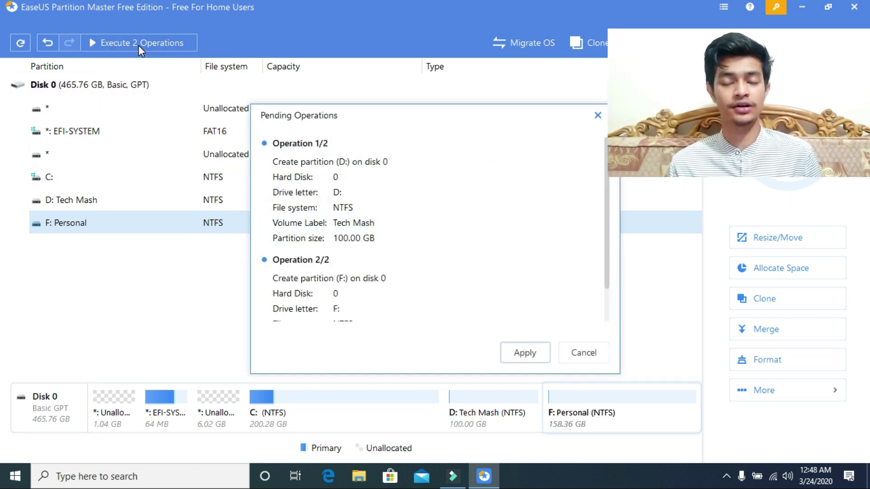
pyautogui.click(524, 354)
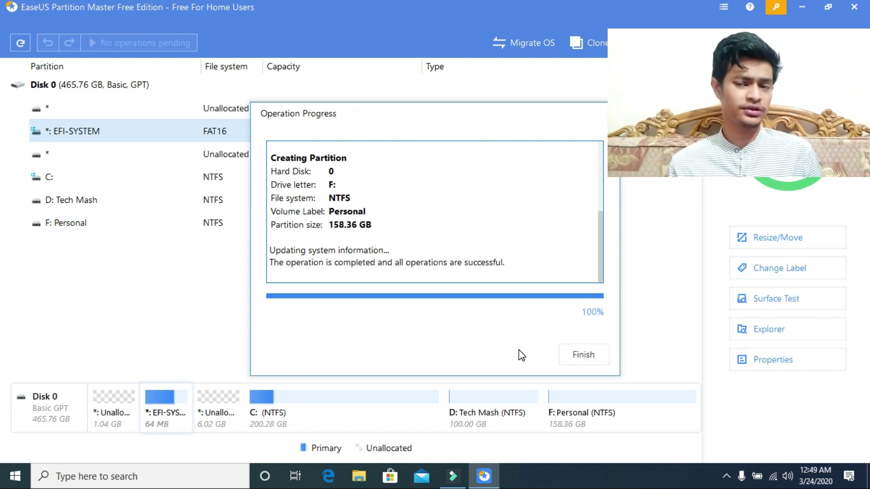
pyautogui.click(590, 352)
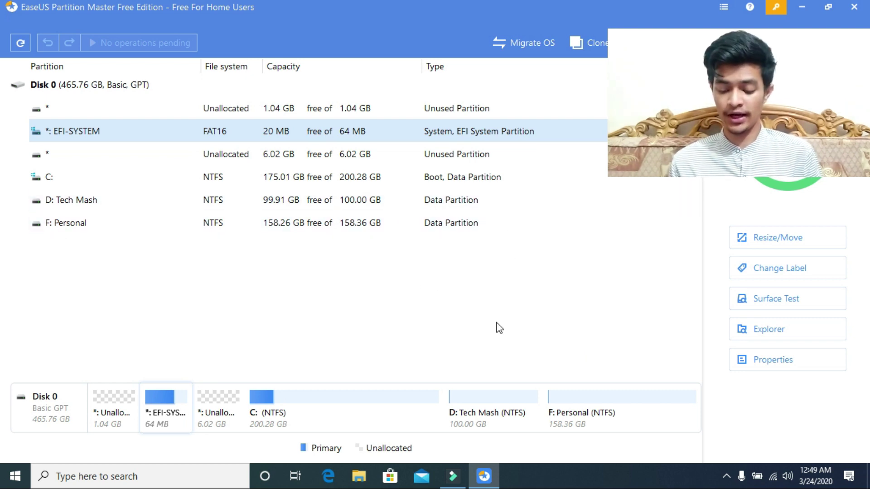
pyautogui.click(457, 232)
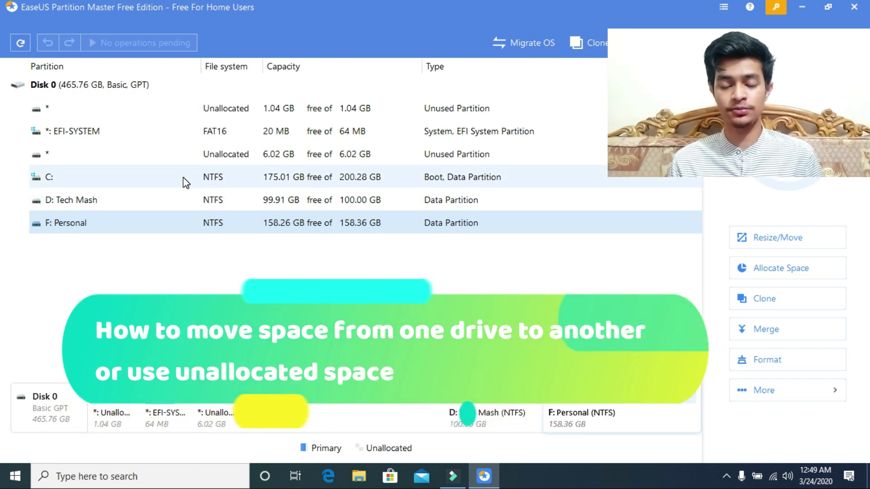
pyautogui.click(185, 181)
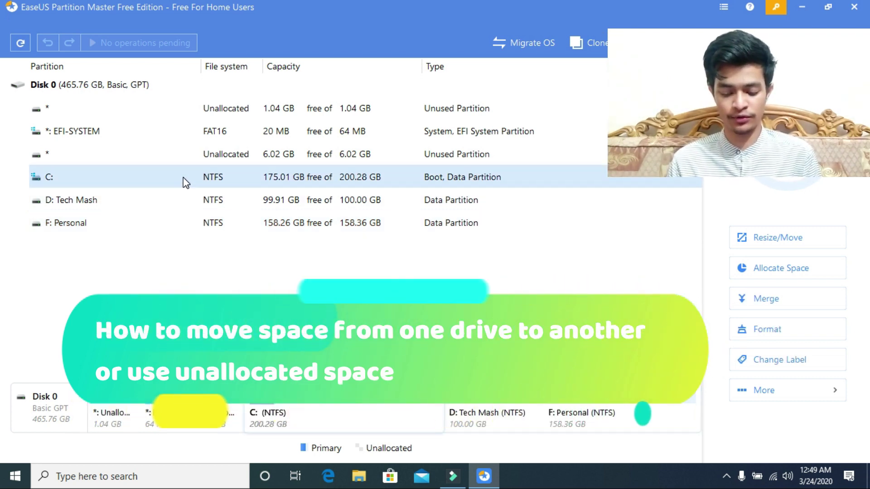
pyautogui.click(240, 221)
pyautogui.rightClick(240, 221)
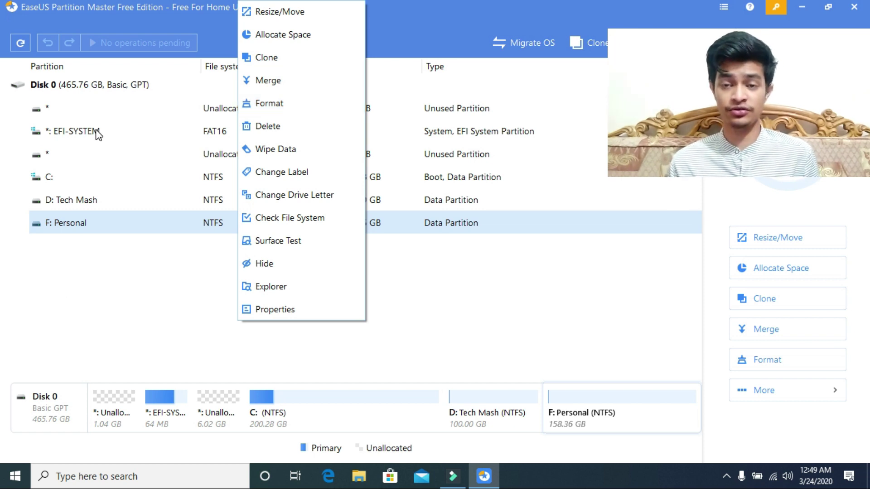
pyautogui.click(77, 200)
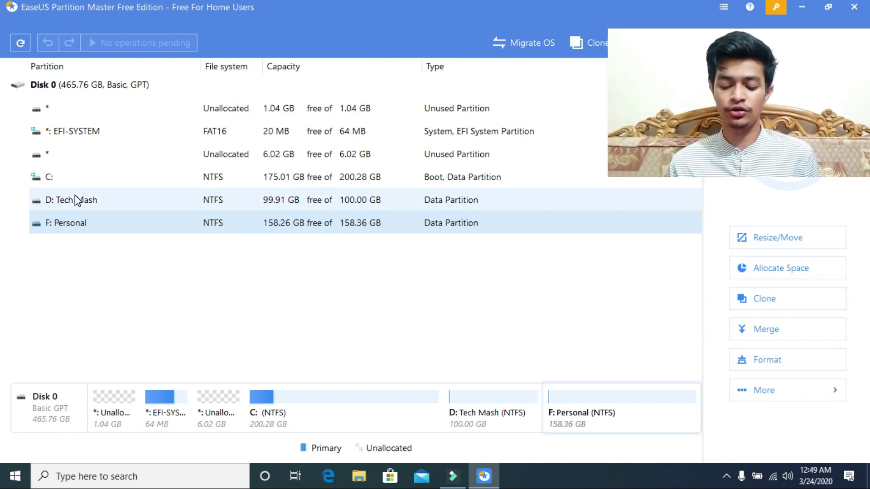
# Step: Resize D: Tech Mash from its end to 84.06 GB, freeing 15.94 GB after it
pyautogui.click(75, 198)
pyautogui.rightClick(75, 195)
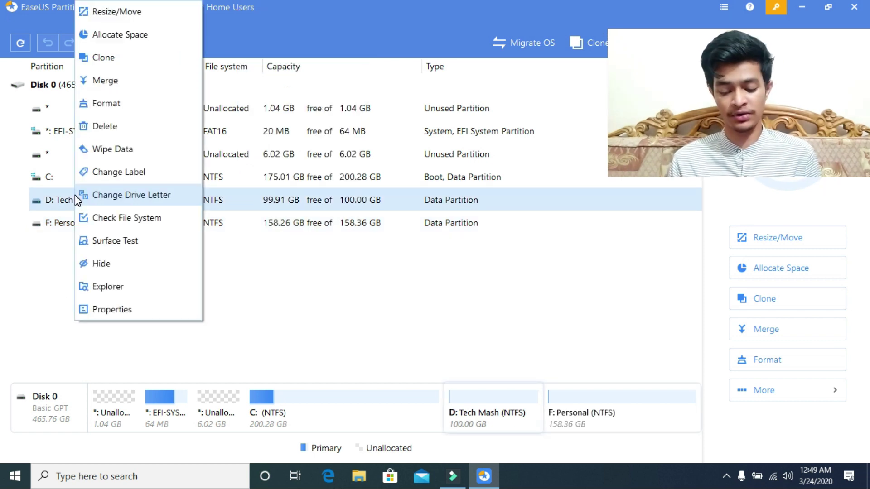
pyautogui.click(157, 12)
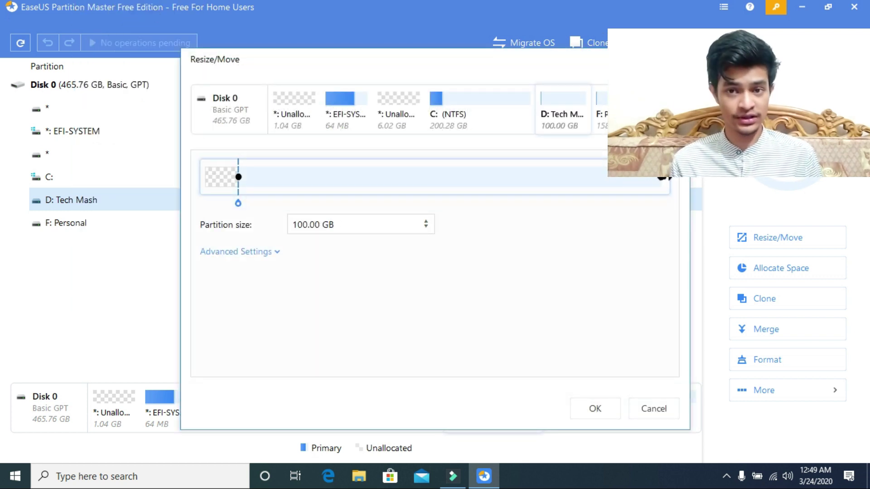
pyautogui.moveTo(664, 178); pyautogui.dragTo(598, 185)
pyautogui.click(594, 408)
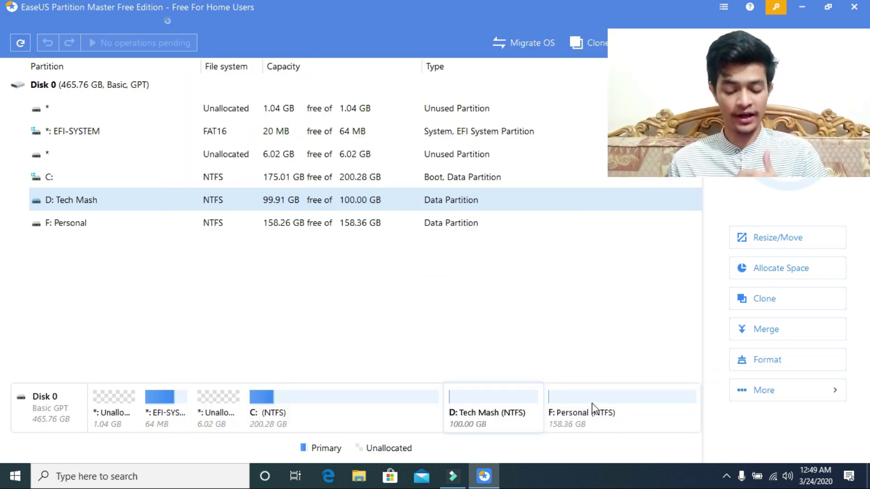
pyautogui.click(130, 174)
pyautogui.click(260, 198)
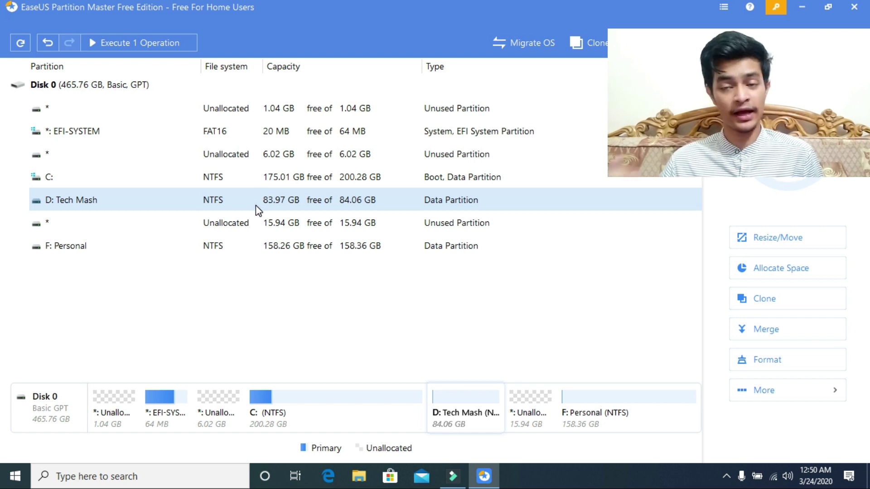
pyautogui.rightClick(233, 244)
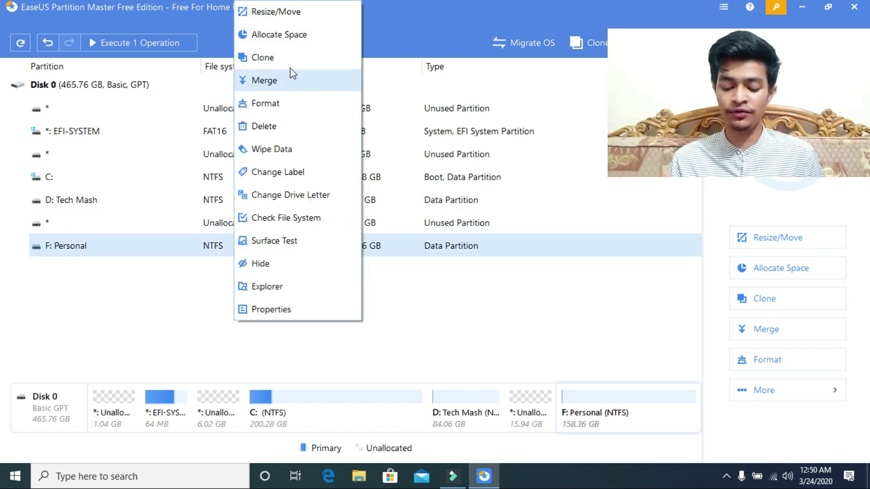
pyautogui.click(290, 21)
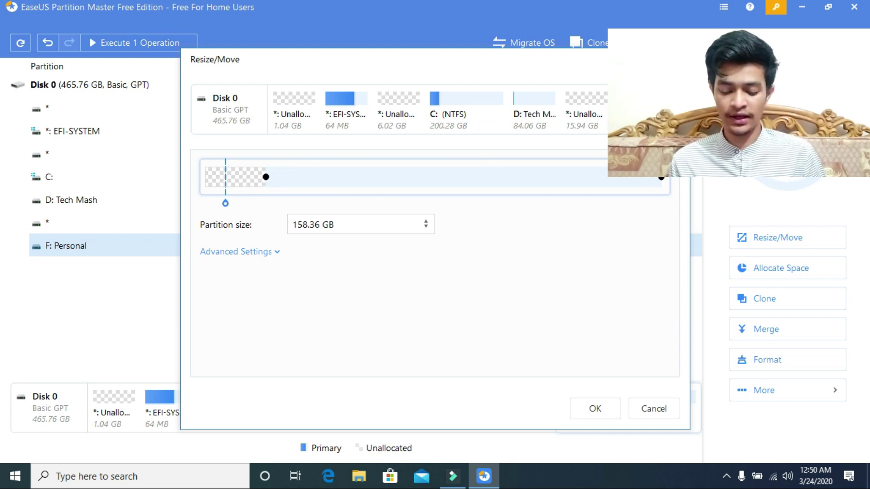
pyautogui.press('Escape')
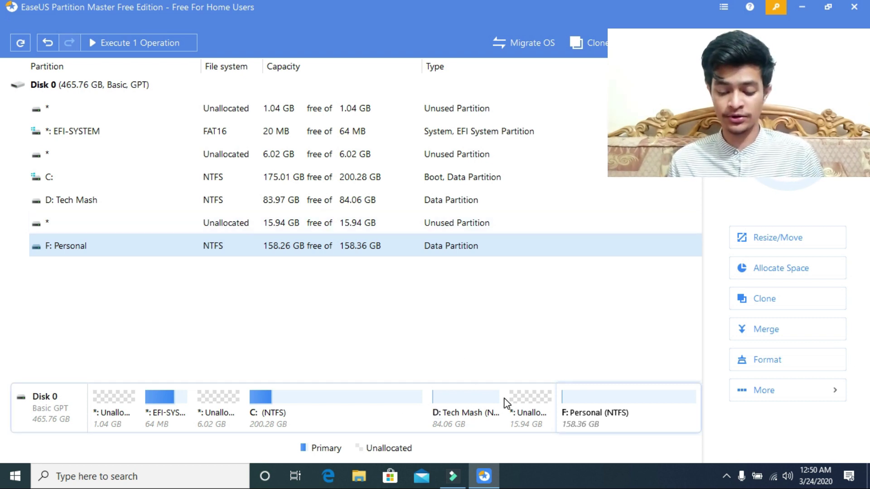
pyautogui.moveTo(503, 398)
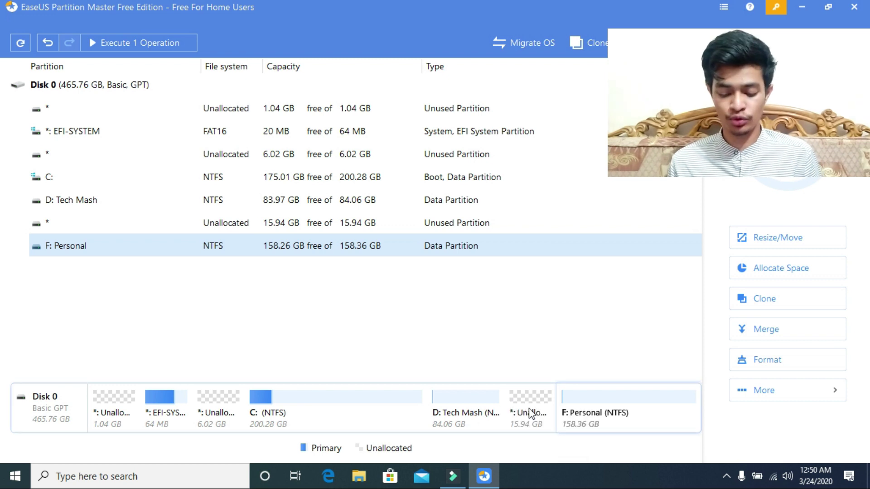
# Step: Extend D: Tech Mash back to 100.00 GB with Resize/Move, reclaiming the 15.94 GB
pyautogui.click(168, 176)
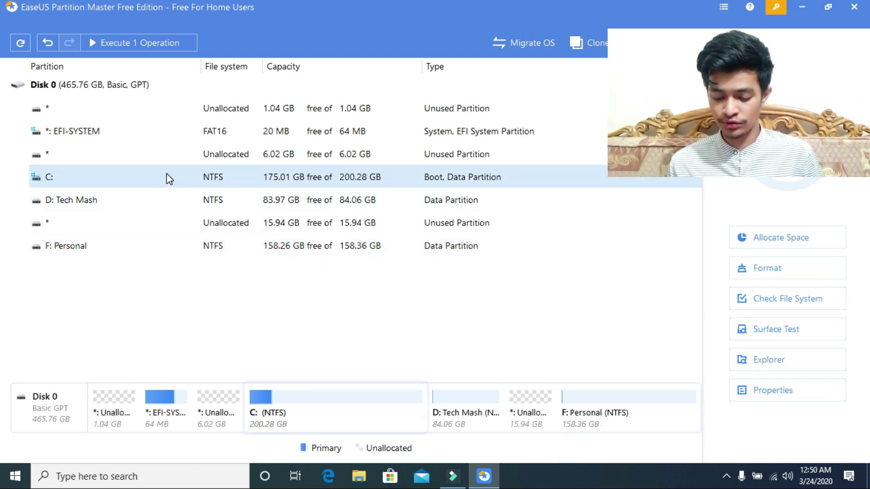
pyautogui.rightClick(167, 174)
pyautogui.click(70, 205)
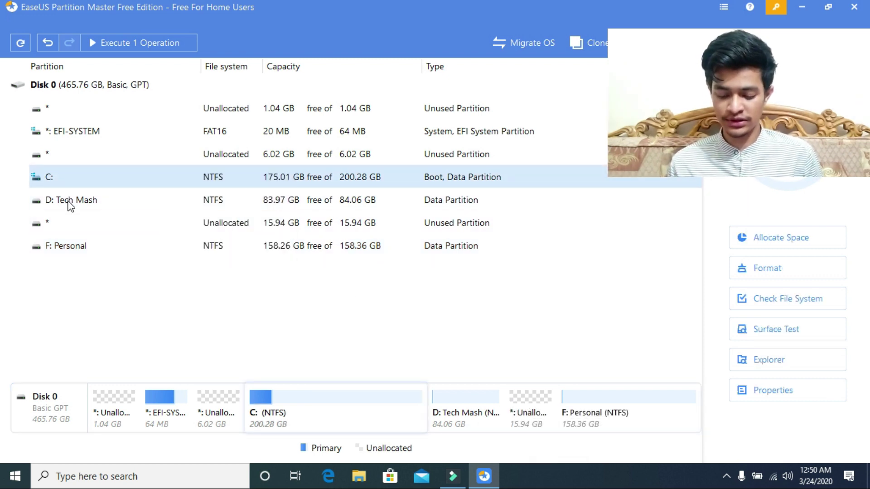
pyautogui.click(70, 205)
pyautogui.rightClick(68, 202)
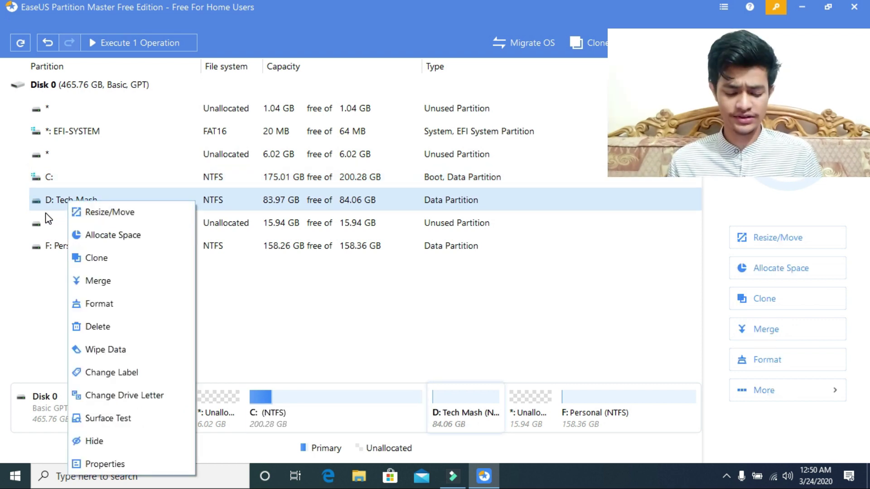
pyautogui.click(75, 218)
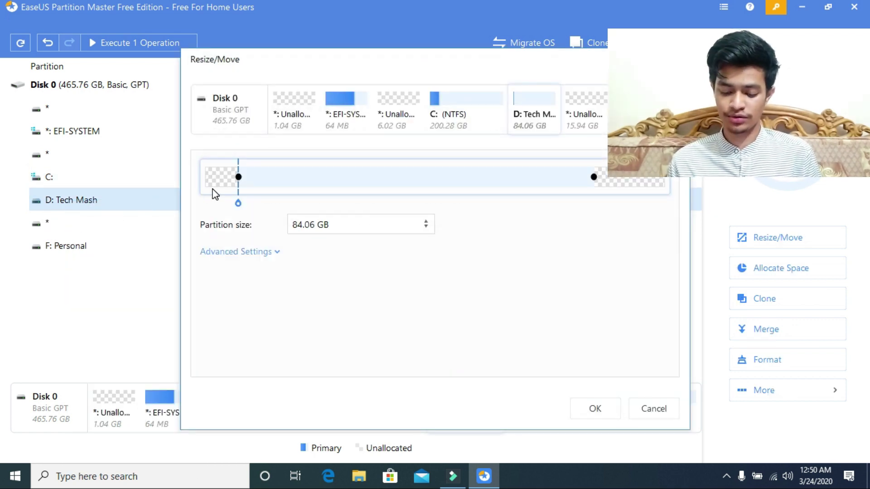
pyautogui.moveTo(594, 177); pyautogui.dragTo(661, 178)
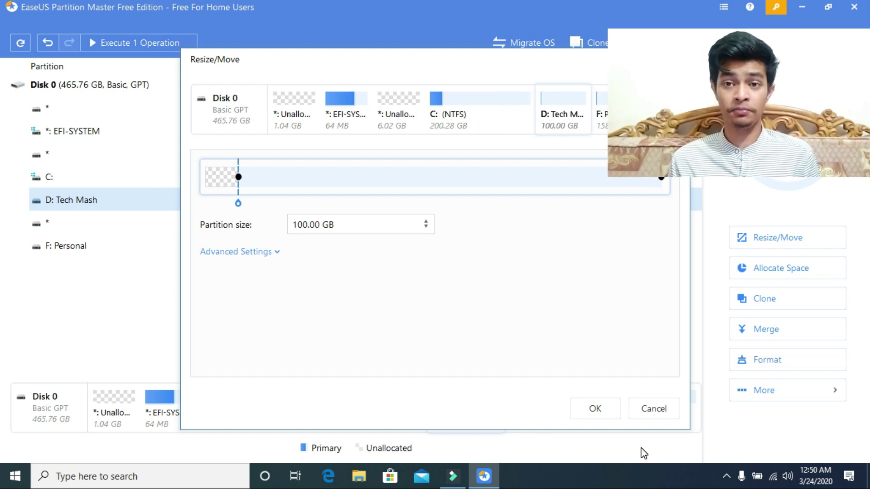
pyautogui.click(582, 402)
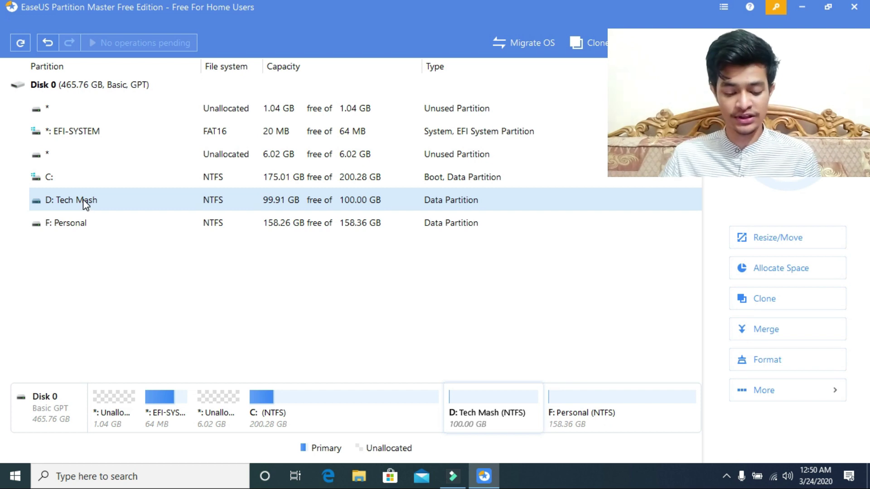
# Step: Move D: Tech Mash's start edge right, making it 89.78 GB with 10.23 GB before it
pyautogui.rightClick(84, 204)
pyautogui.click(144, 10)
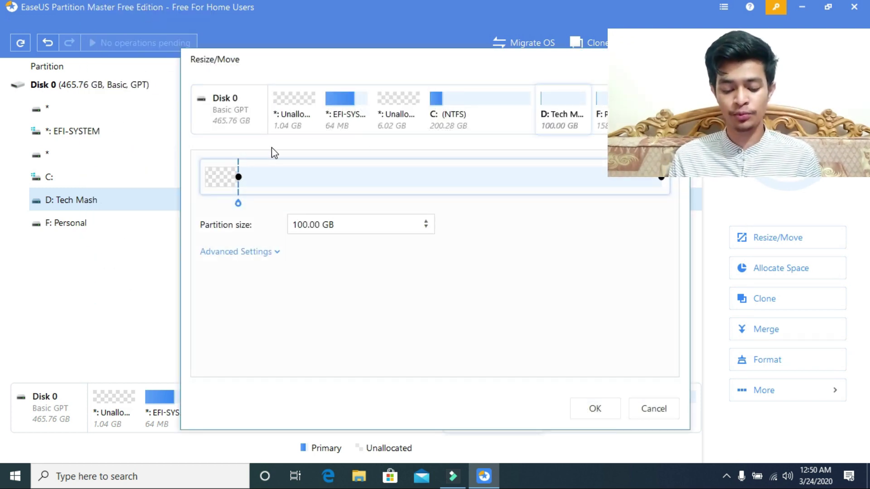
pyautogui.moveTo(238, 174); pyautogui.dragTo(281, 177)
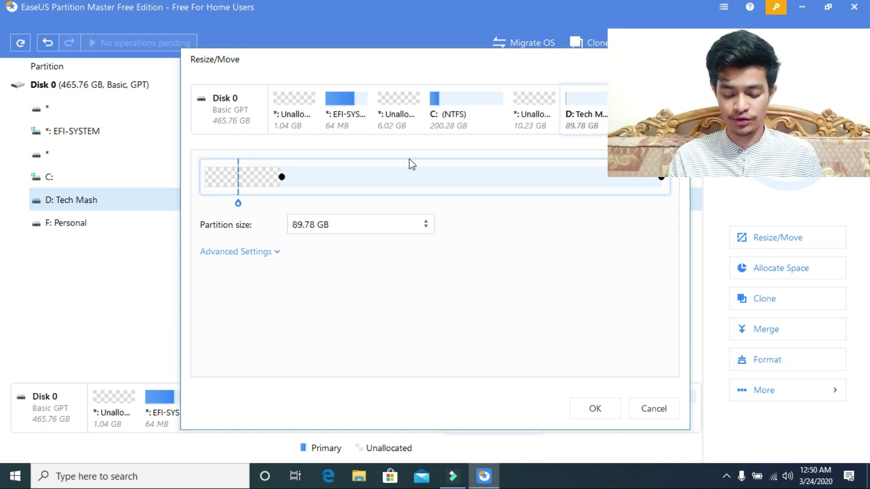
pyautogui.click(595, 409)
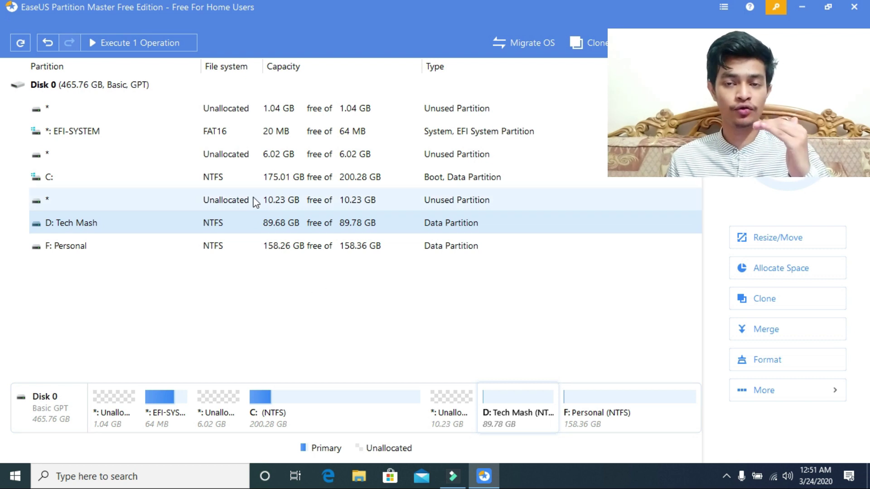
# Step: Check the C: partition and the unallocated space, then select D: Tech Mash
pyautogui.rightClick(253, 185)
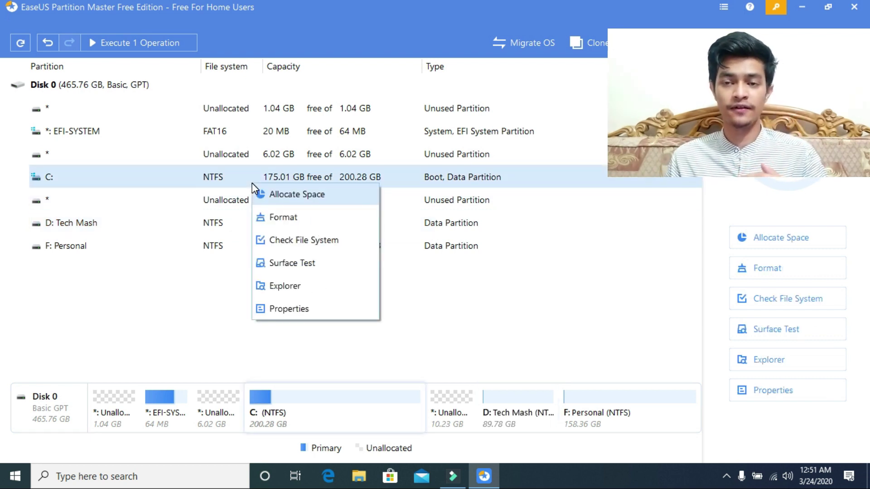
pyautogui.click(232, 204)
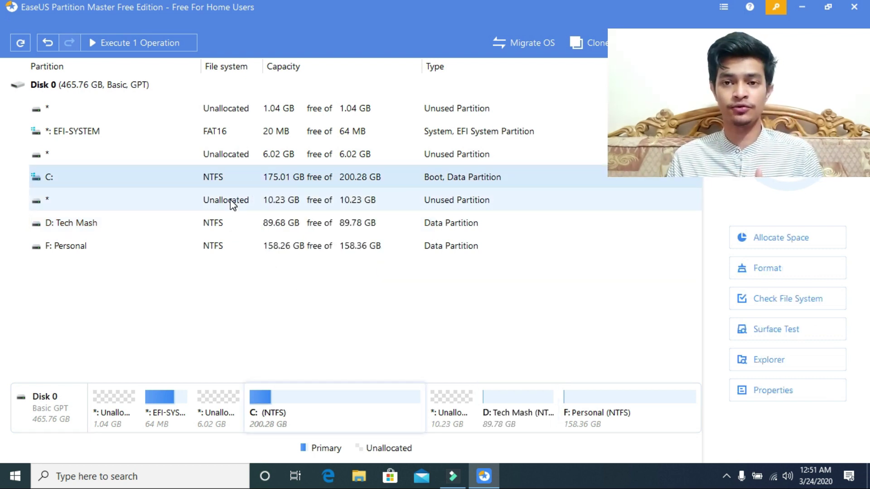
pyautogui.click(179, 199)
pyautogui.click(181, 179)
pyautogui.click(197, 226)
# Step: Resize D: Tech Mash back to 100.00 GB, absorbing the 10.23 GB unallocated gap before it
pyautogui.rightClick(198, 225)
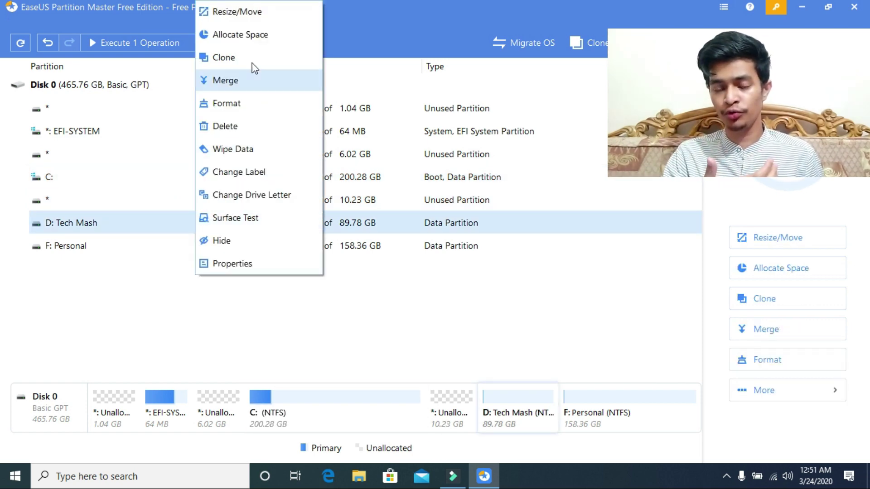
pyautogui.click(254, 12)
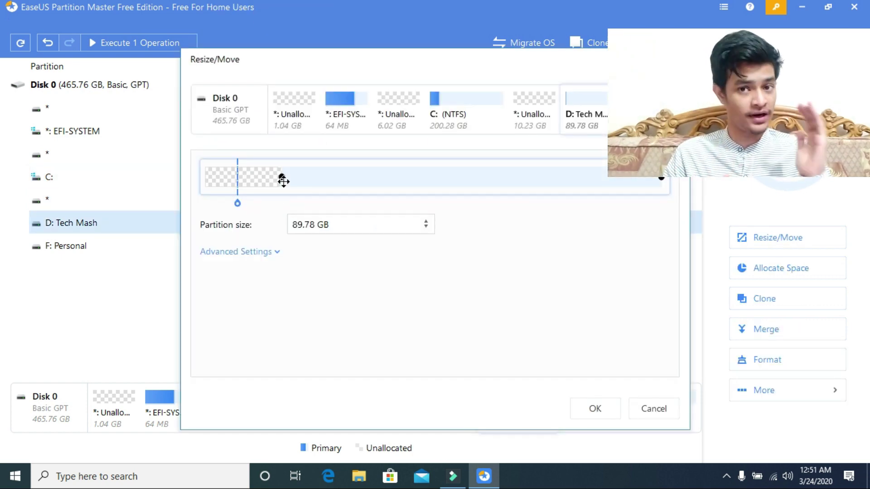
pyautogui.moveTo(282, 177); pyautogui.dragTo(237, 169)
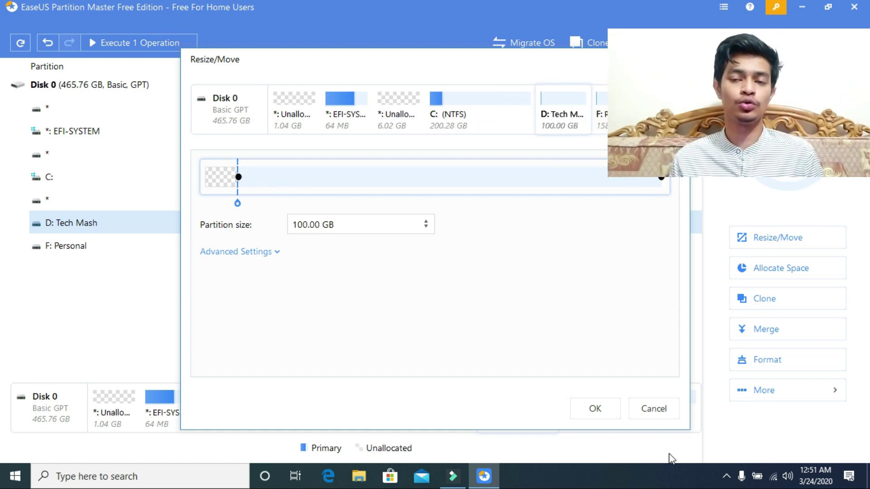
pyautogui.click(595, 410)
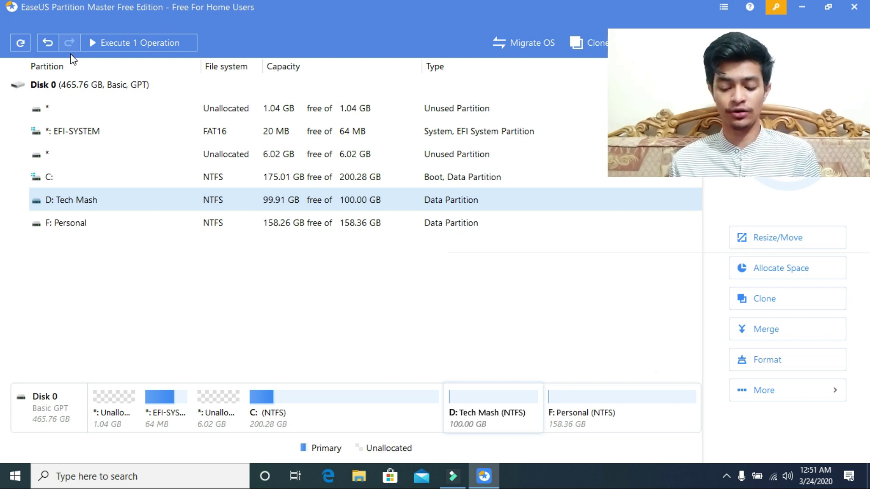
# Step: Refresh the disk information and confirm discarding the pending resize operation
pyautogui.click(20, 42)
pyautogui.click(474, 264)
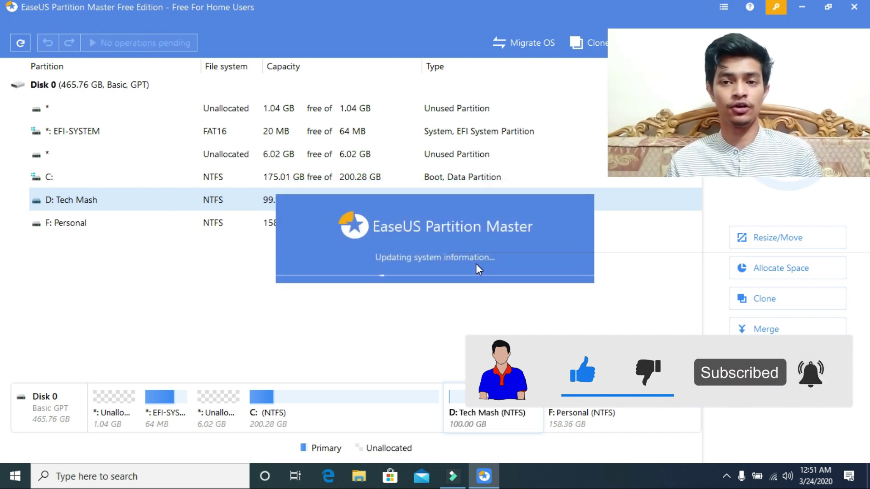